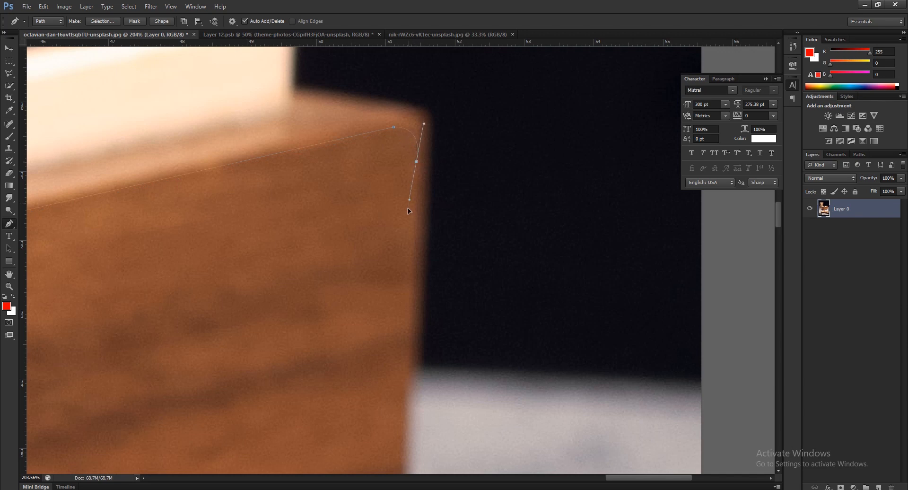
Continue the pen path from the upper corner of the box's right face down its outer edge to the far foot.
drag(407, 200, 415, 202)
alt+click(416, 162)
scroll(417, 161, down, 2)
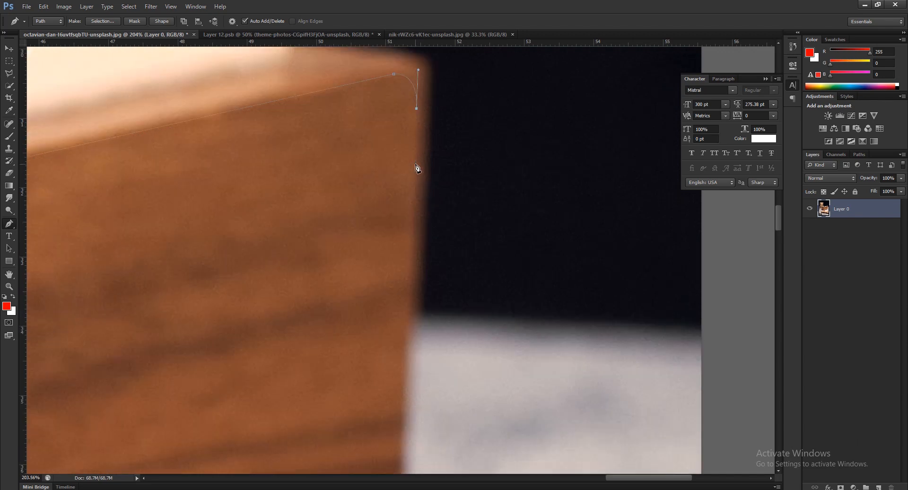
drag(384, 336, 312, 47)
drag(253, 420, 276, 29)
drag(221, 441, 254, 211)
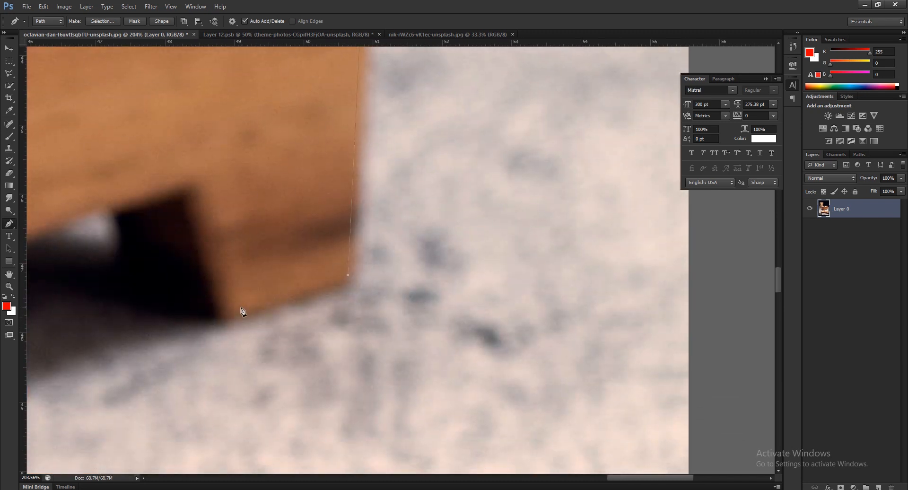
scroll(356, 287, up, 2)
click(350, 261)
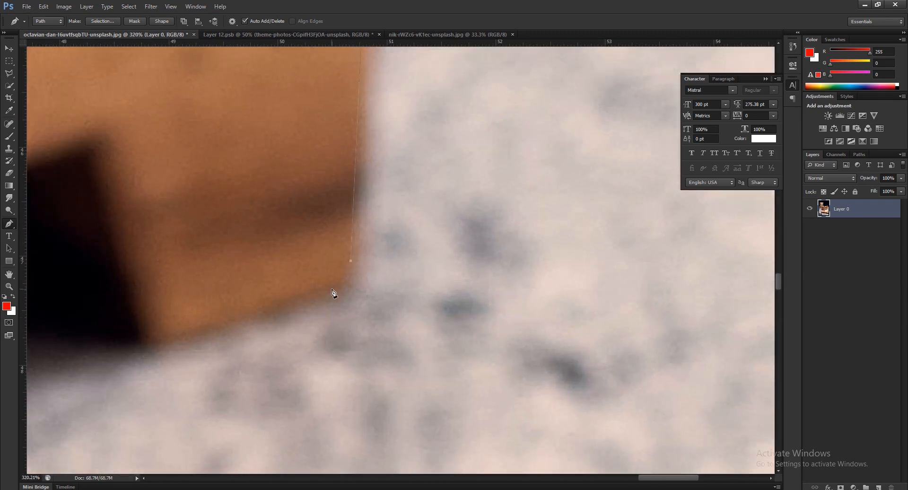
Trace the pen path around the far foot's bottom corners and up its inner side.
drag(314, 294, 312, 292)
alt+click(331, 288)
alt+click(158, 303)
drag(163, 272, 187, 338)
click(131, 216)
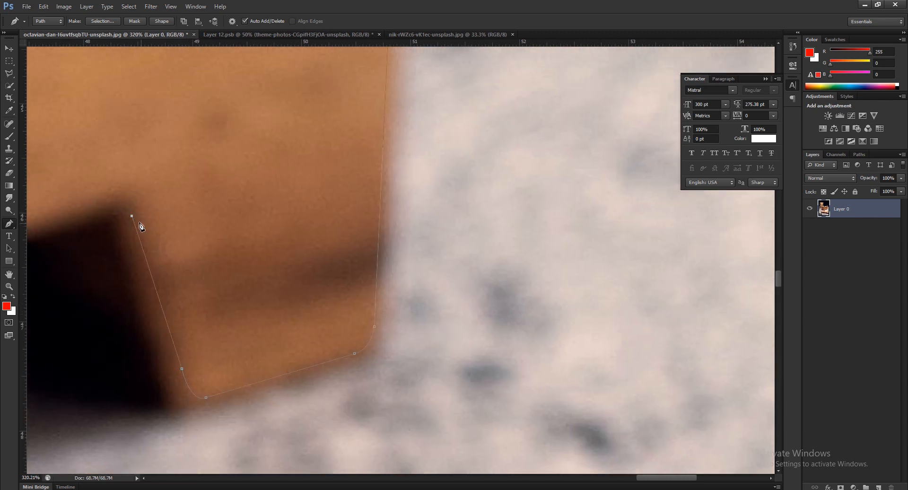
Round the far foot's inner corner and carry the path along the right face's underside to the near foot.
drag(64, 208, 69, 216)
scroll(184, 219, down, 5)
drag(61, 294, 178, 271)
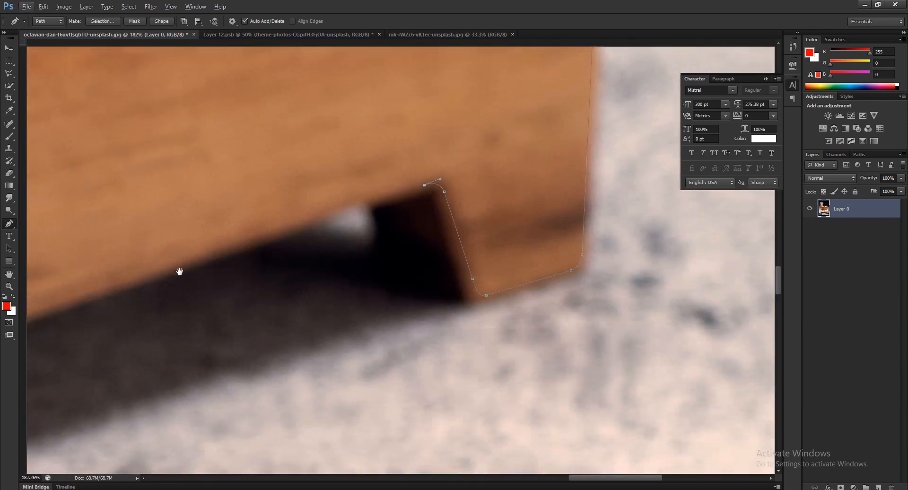
scroll(316, 217, down, 4)
drag(62, 301, 370, 207)
scroll(279, 241, down, 2)
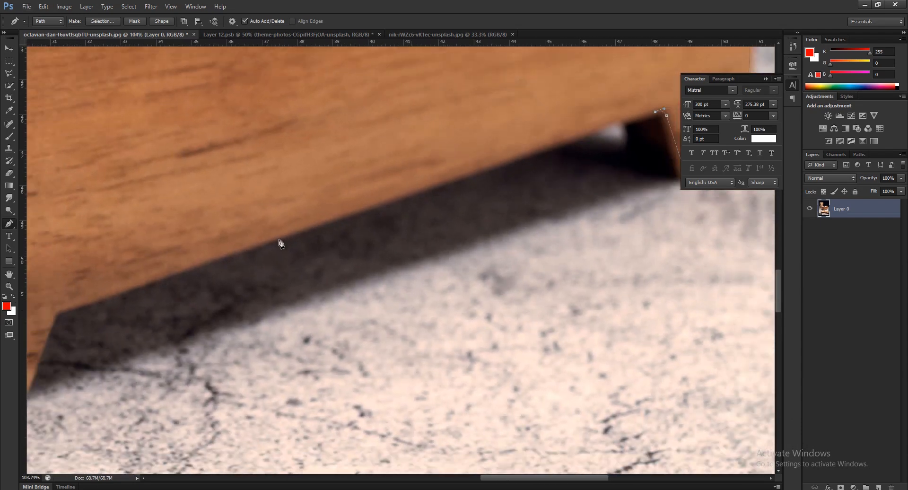
scroll(79, 311, up, 15)
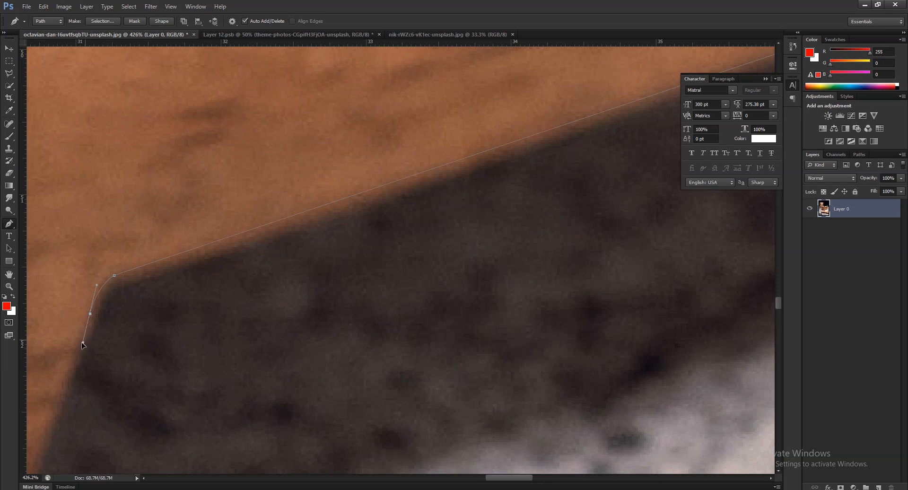
Curve the path around the inner upper corner of the right face's near foot.
drag(82, 345, 83, 353)
alt+click(90, 313)
scroll(163, 272, down, 5)
drag(169, 326, 314, 147)
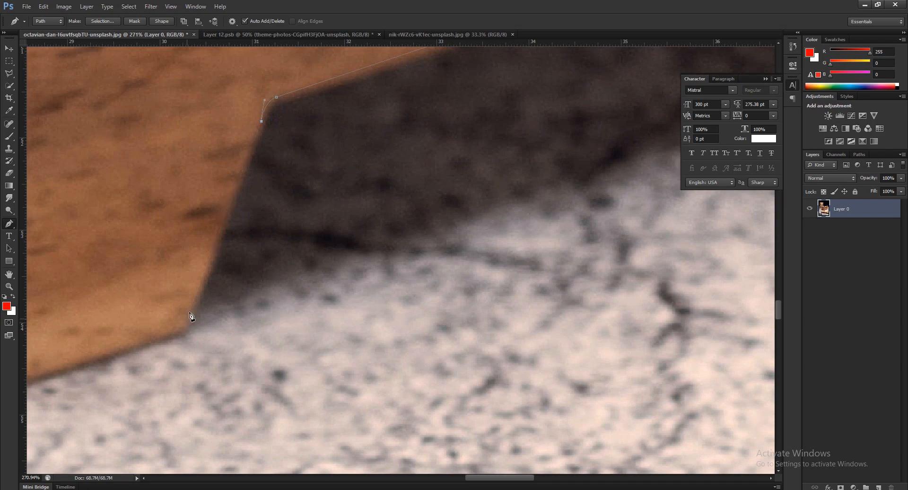
click(262, 120)
scroll(280, 98, up, 5)
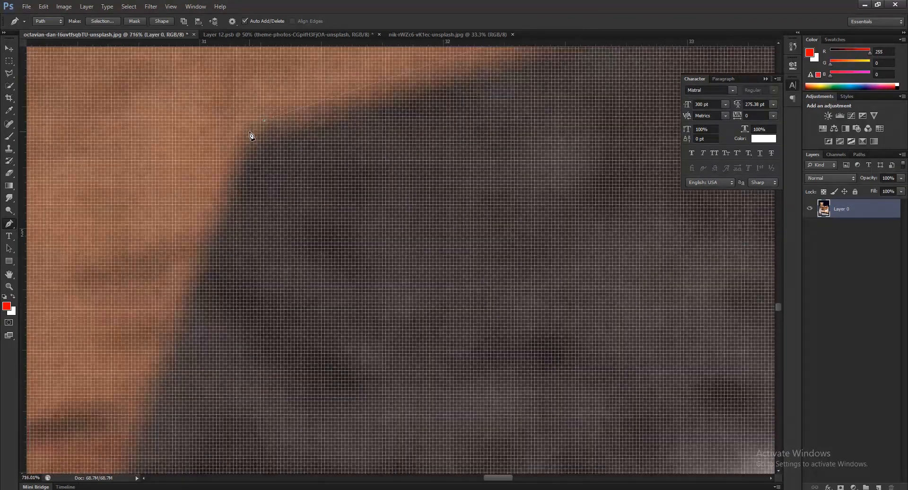
scroll(251, 136, down, 1)
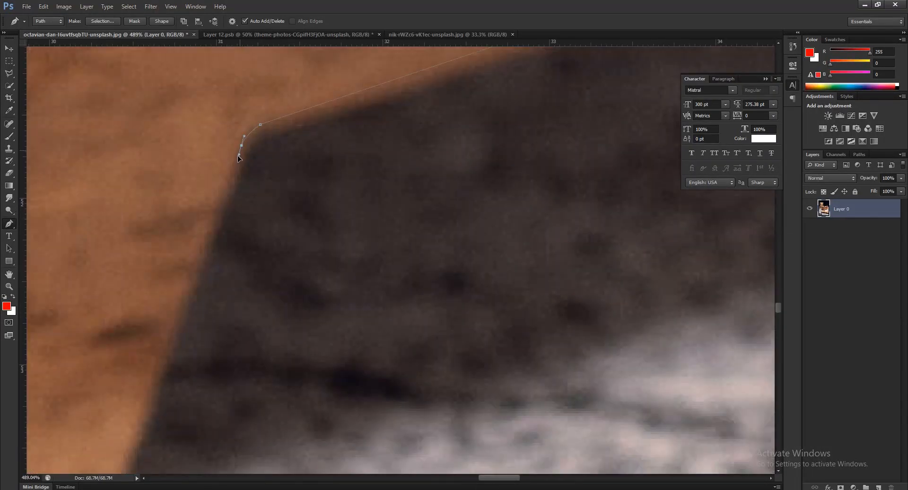
Trace the path down the near foot's inner side and along its bottom edge to the box's front corner.
drag(171, 287, 265, 140)
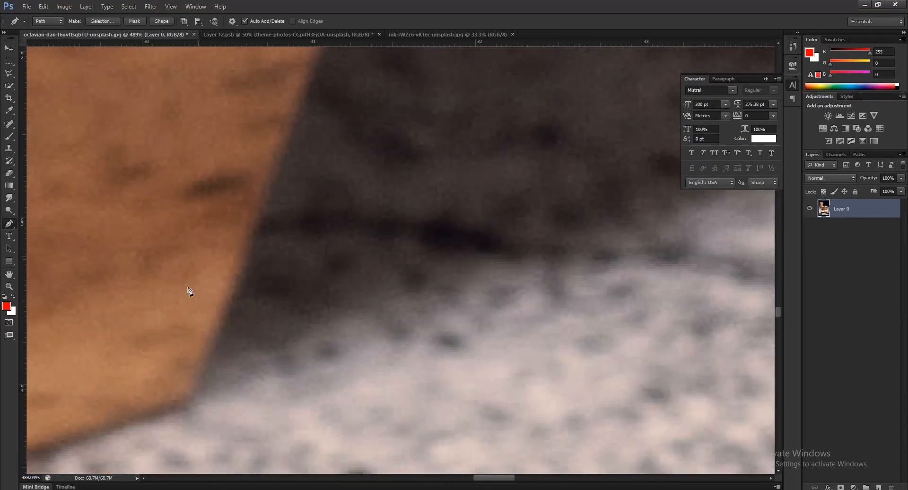
click(188, 381)
drag(135, 405, 511, 241)
alt+click(159, 402)
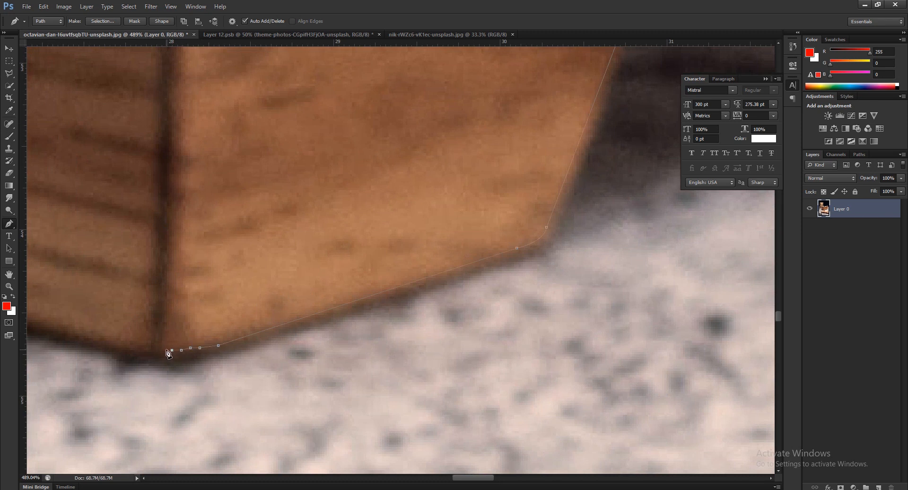
Undo the last anchor points at the box's front bottom corner and place a new anchor there.
key(ctrl+alt+z)
key(ctrl+alt+z)
key(ctrl+alt+z)
key(ctrl+alt+z)
click(188, 352)
Run the path up the box's front vertical edge, close it, and convert it to a selection.
scroll(166, 360, down, 5)
drag(164, 207, 166, 402)
drag(165, 181, 167, 408)
drag(189, 197, 189, 268)
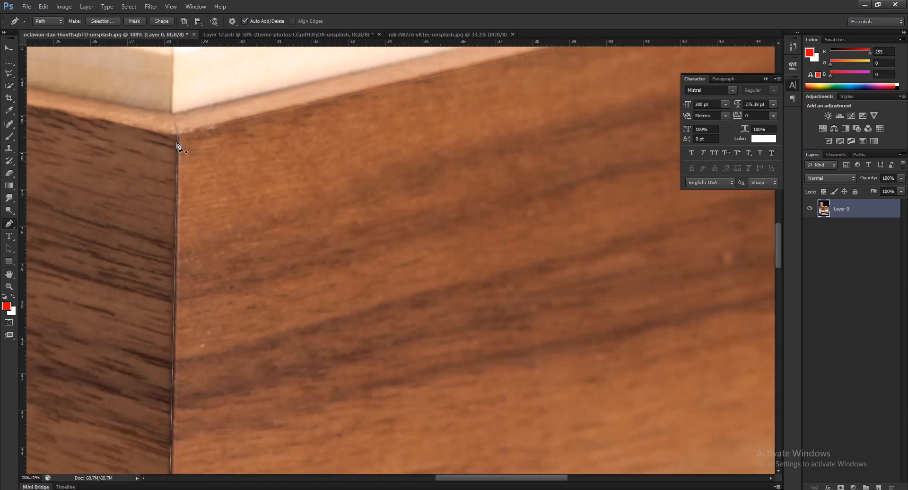
scroll(334, 161, down, 4)
scroll(334, 161, up, 1)
key(ctrl+Return)
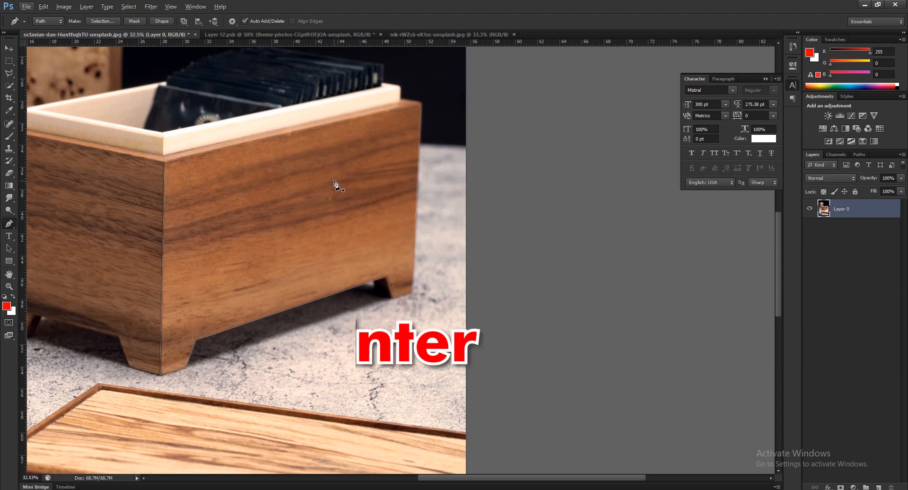
Create a new layer and feather the right-face selection by 1 pixel.
click(878, 486)
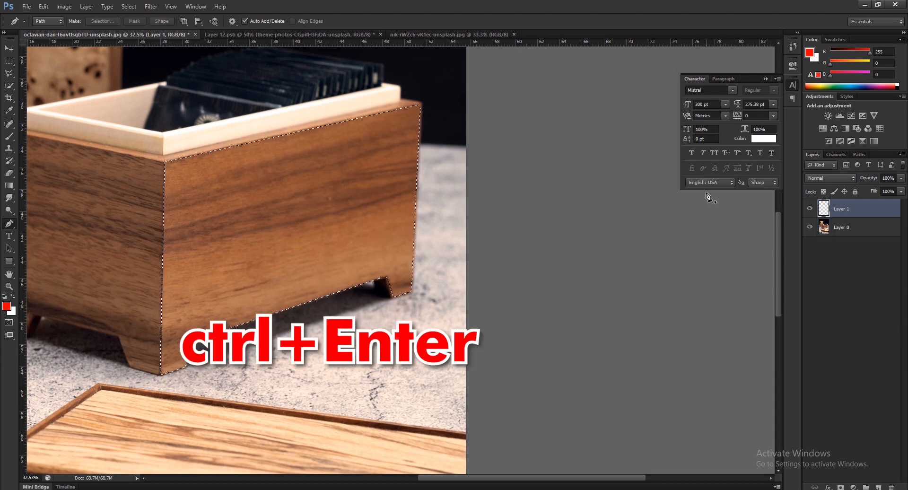
key(m)
right_click(268, 202)
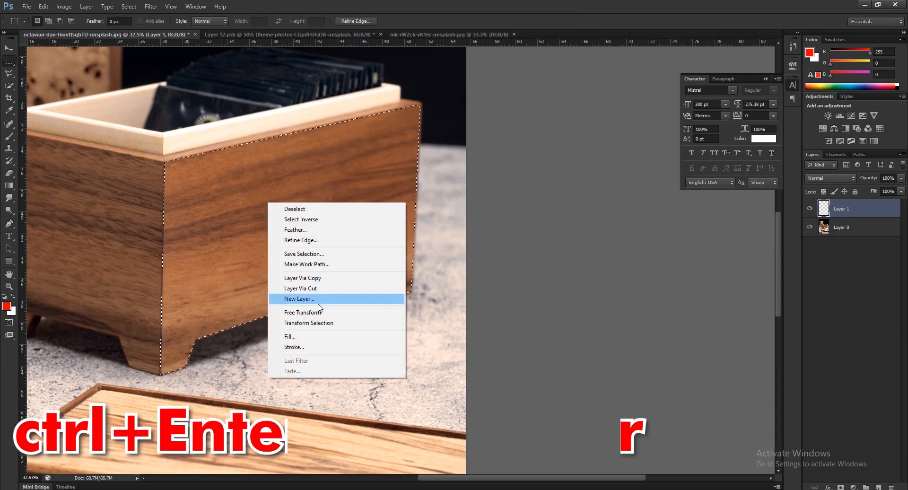
click(9, 73)
right_click(305, 213)
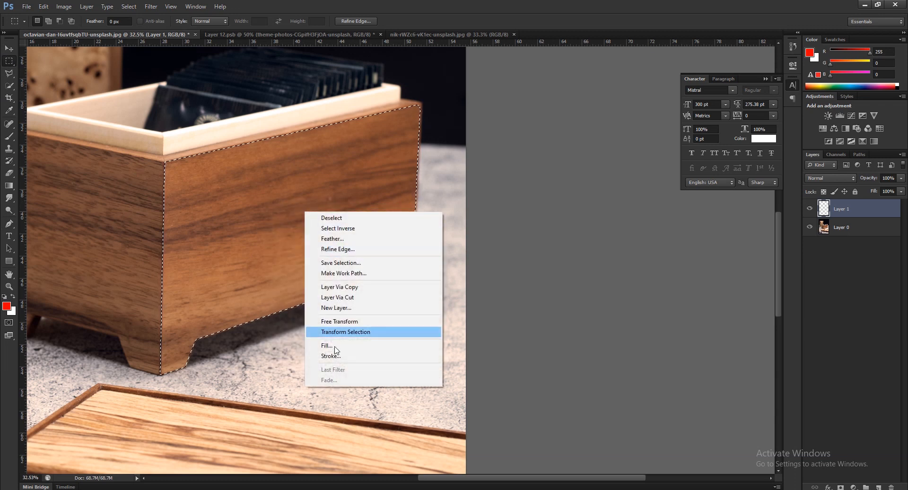
click(332, 238)
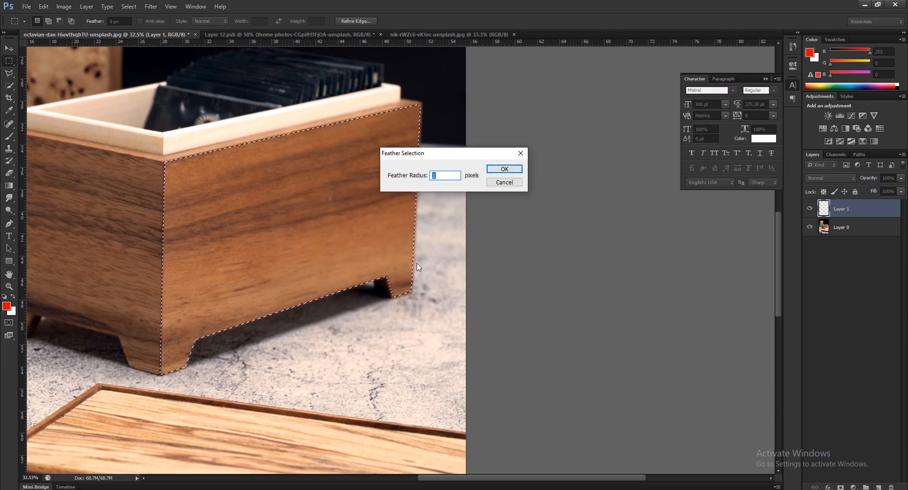
key(Return)
Fill the selection with the background color, using Dissolve mode at 100% opacity.
right_click(280, 215)
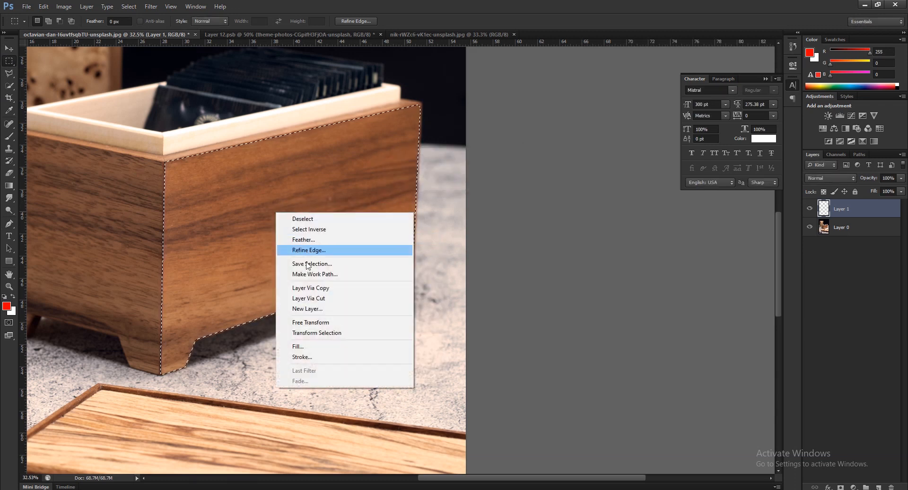
click(316, 357)
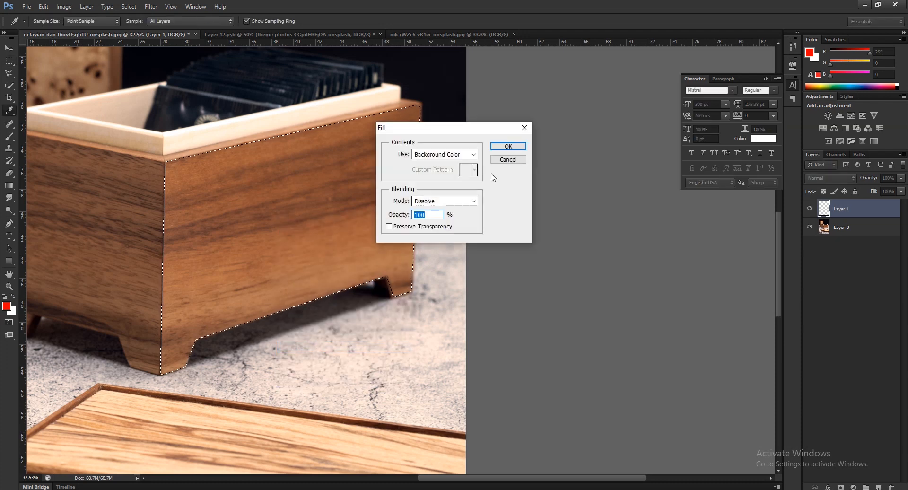
click(508, 146)
key(m)
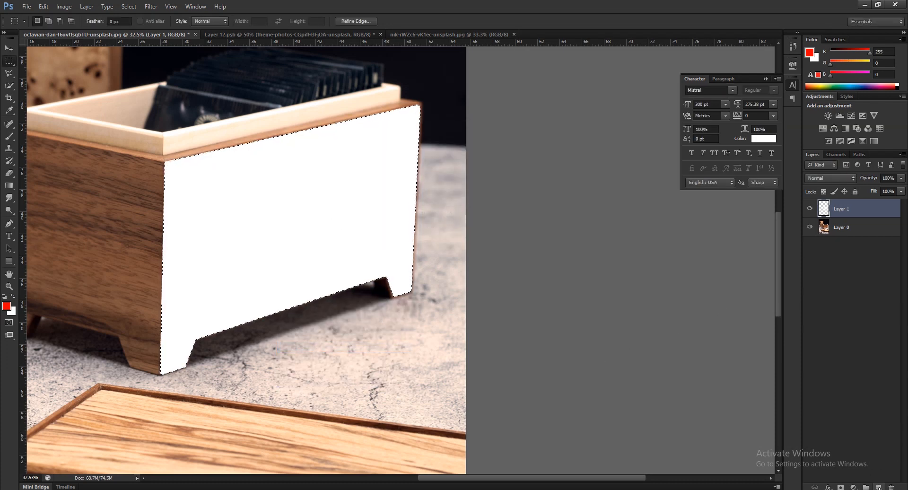
Add another new layer and start a pen path along the top edge of the box's left face from its outer corner.
click(877, 487)
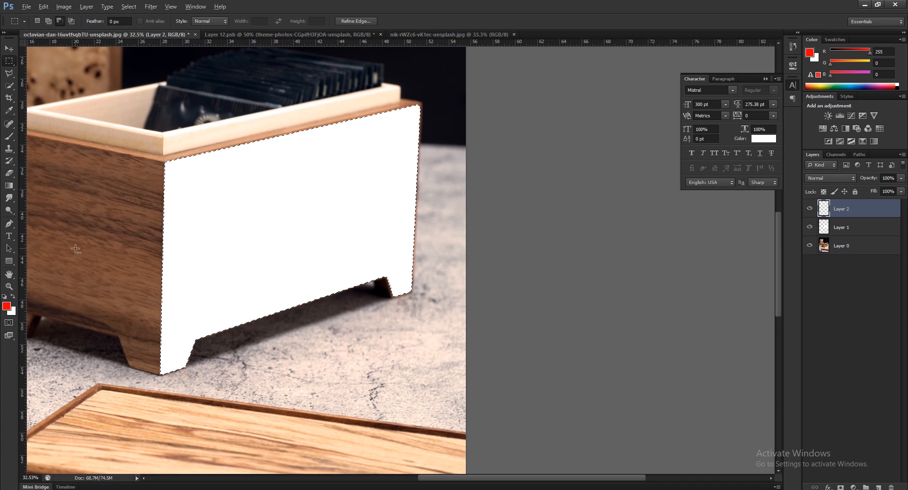
scroll(343, 229, up, 3)
drag(342, 229, 425, 255)
key(p)
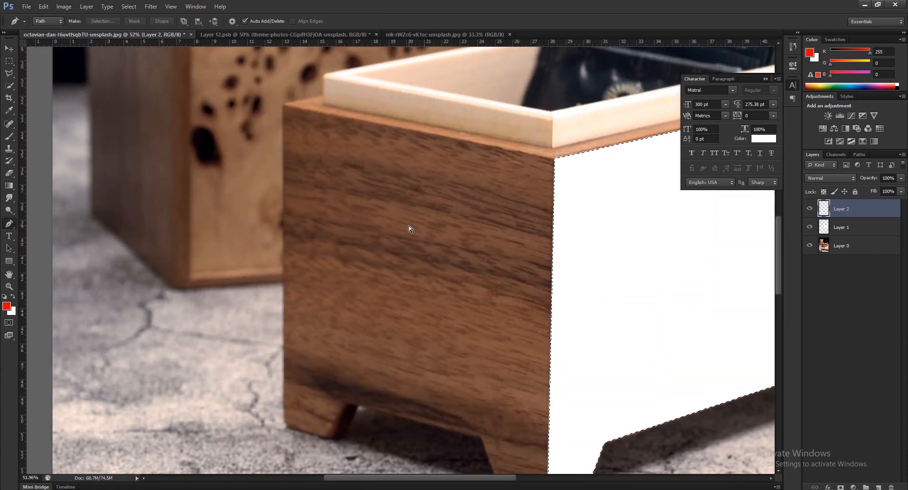
scroll(385, 116, up, 2)
scroll(273, 104, up, 5)
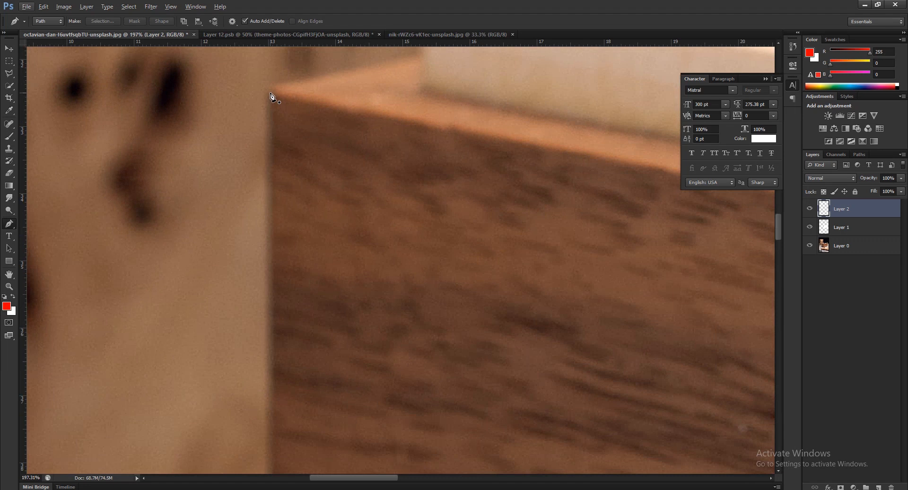
click(271, 93)
drag(270, 94, 52, 19)
drag(629, 198, 201, 156)
Extend the left-face path down the edge shared with the white face and around its bottom corner.
scroll(625, 173, down, 10)
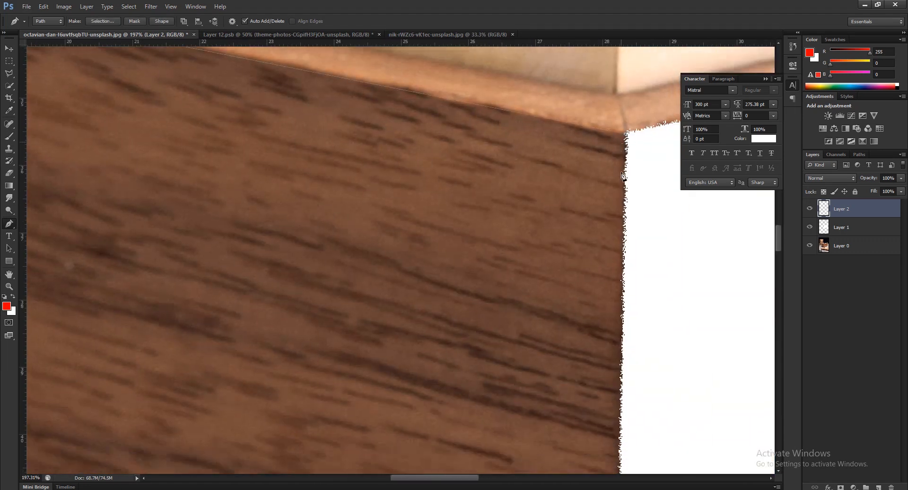
scroll(591, 320, down, 10)
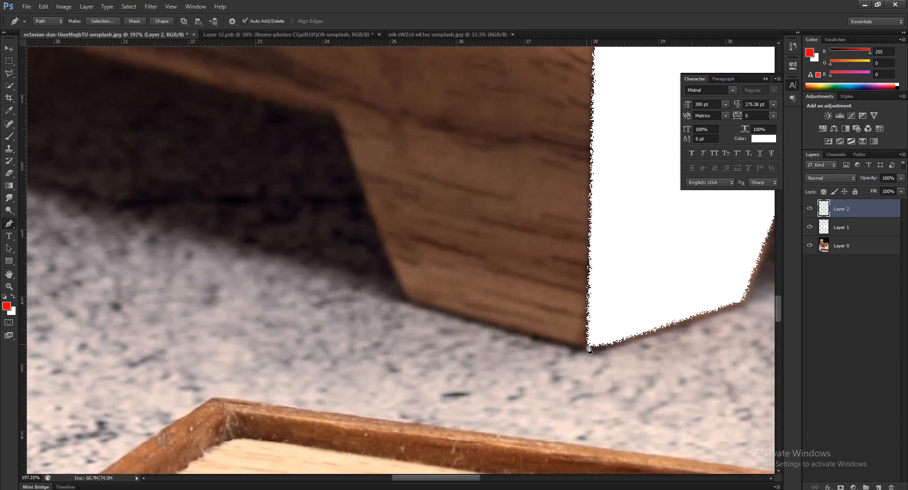
scroll(589, 349, up, 5)
scroll(589, 359, down, 1)
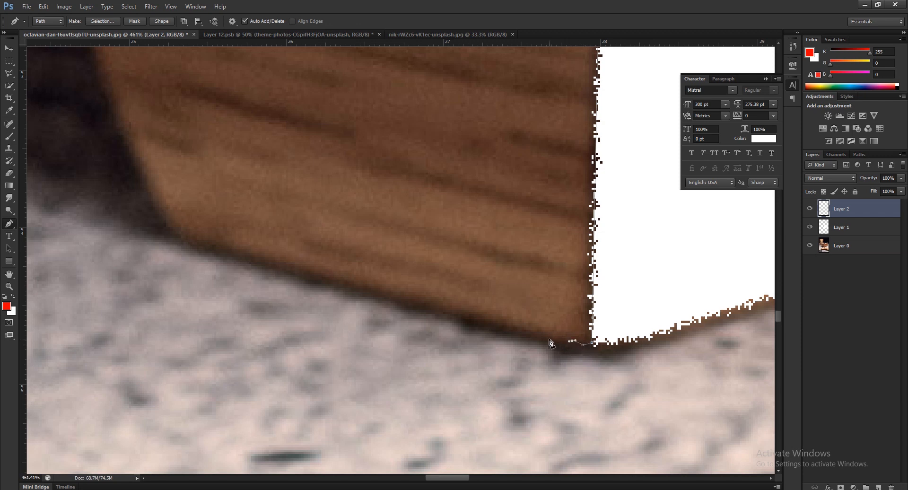
Trace the path along the bottom edge of the left face's near foot and round the foot's inner bottom corner.
drag(219, 258, 305, 278)
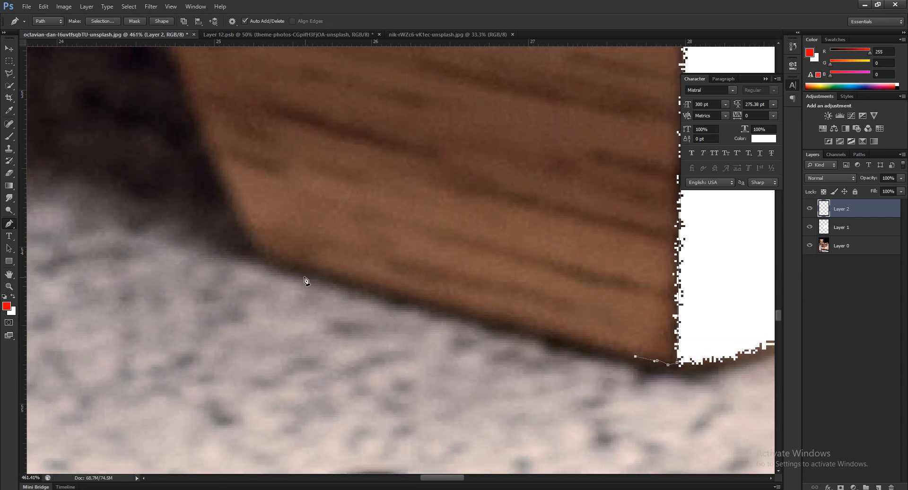
click(280, 263)
drag(237, 189, 235, 159)
drag(233, 191, 221, 145)
key(ctrl+z)
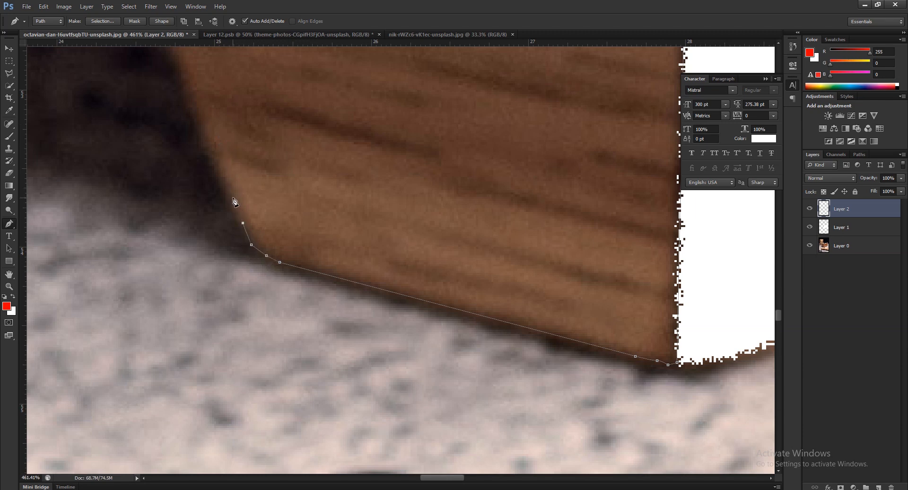
Trace the path up the near foot's inner side and curve it into the left face's underside.
drag(230, 173, 326, 487)
click(197, 162)
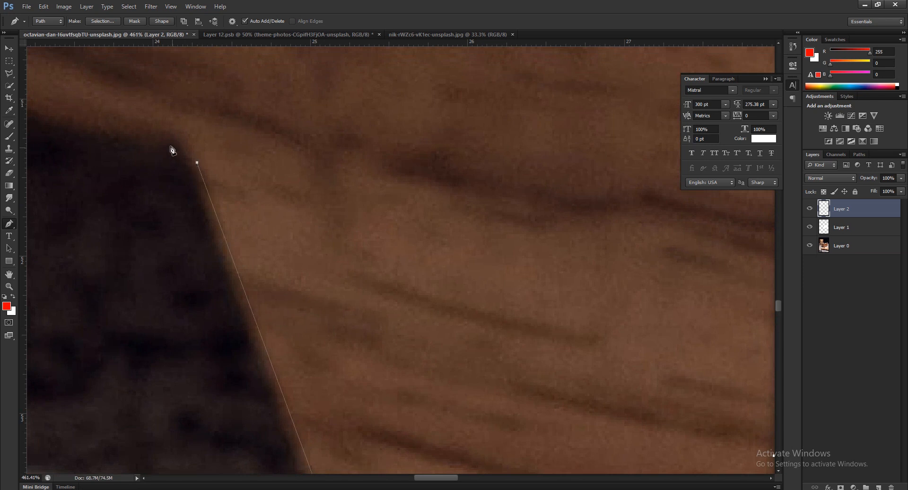
drag(144, 131, 102, 128)
Carry the path along the left face's underside to the far foot's inner upper corner.
scroll(353, 181, down, 6)
drag(165, 161, 444, 263)
scroll(302, 210, up, 3)
click(296, 183)
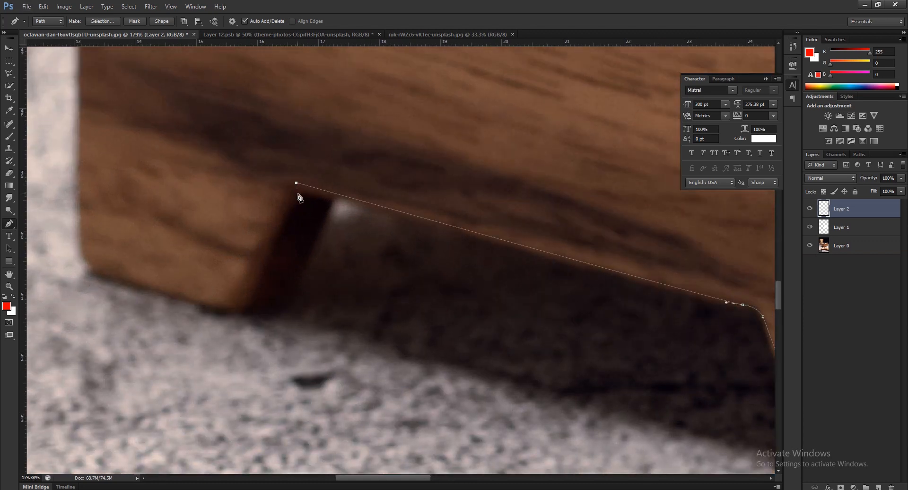
scroll(288, 202, up, 3)
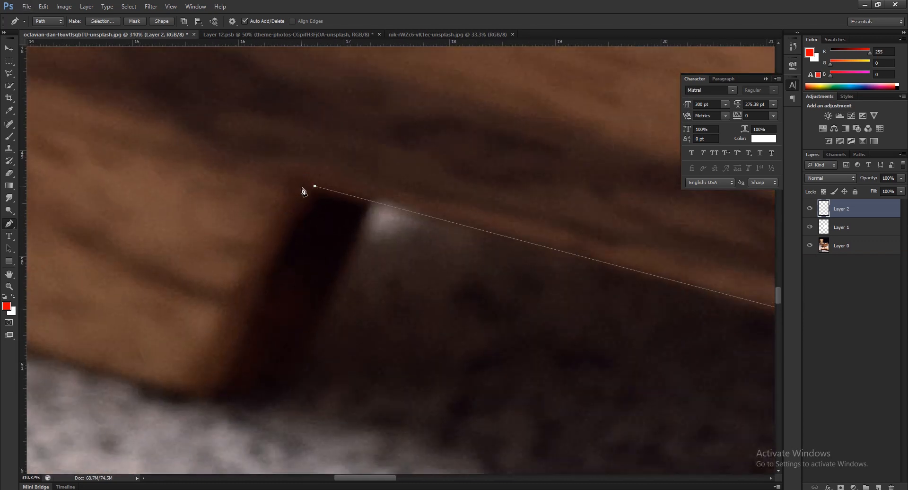
Round the far foot's inner upper corner and trace down its inner side and around its inner bottom corner.
drag(298, 212, 291, 215)
alt+click(298, 198)
click(223, 379)
drag(196, 393, 173, 398)
Undo the last anchor points at the left far foot's outer bottom corner and place a new anchor there.
scroll(365, 395, left, 5)
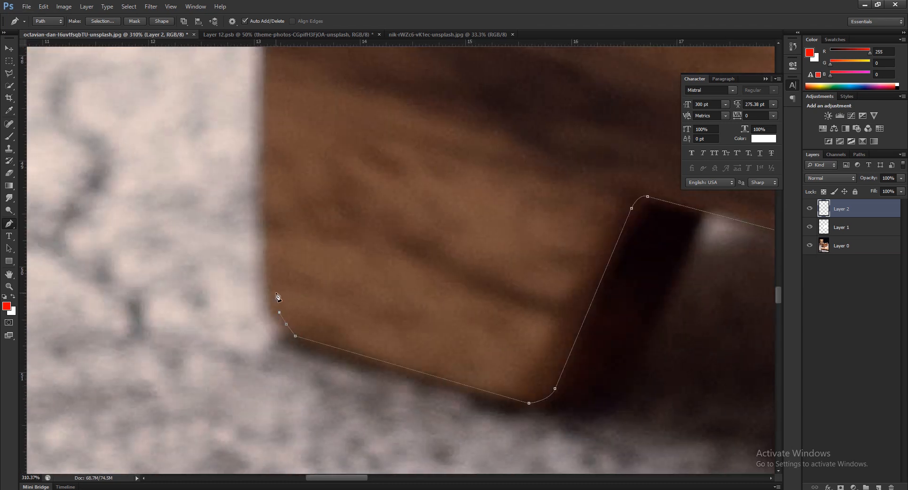
key(ctrl+alt+z)
key(ctrl+alt+z)
key(ctrl+alt+z)
key(ctrl+alt+z)
click(293, 335)
Close the Pen path up the left face's outer edge to its upper corner and turn the outline into a selection.
scroll(285, 229, down, 5)
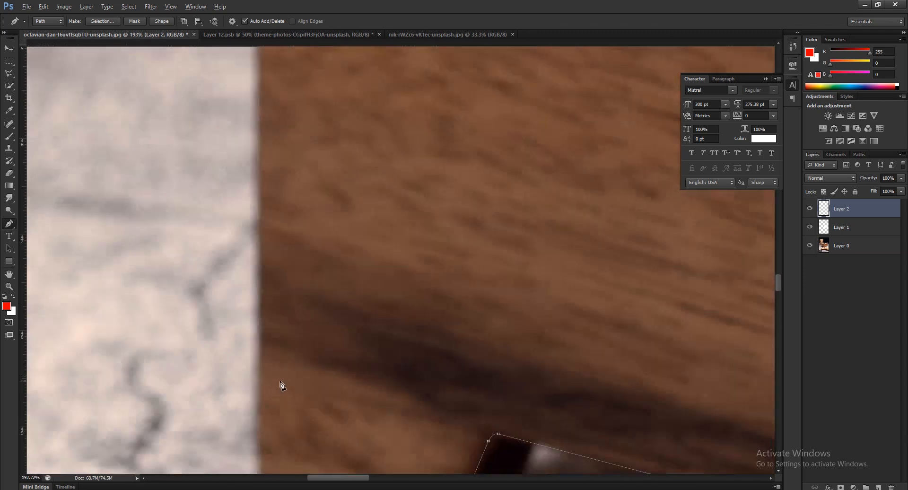
scroll(279, 266, down, 3)
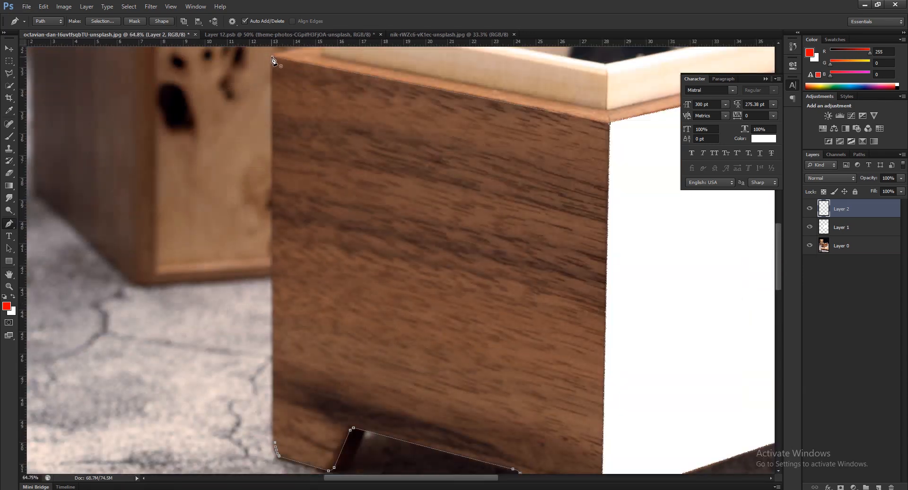
click(272, 60)
key(ctrl+Return)
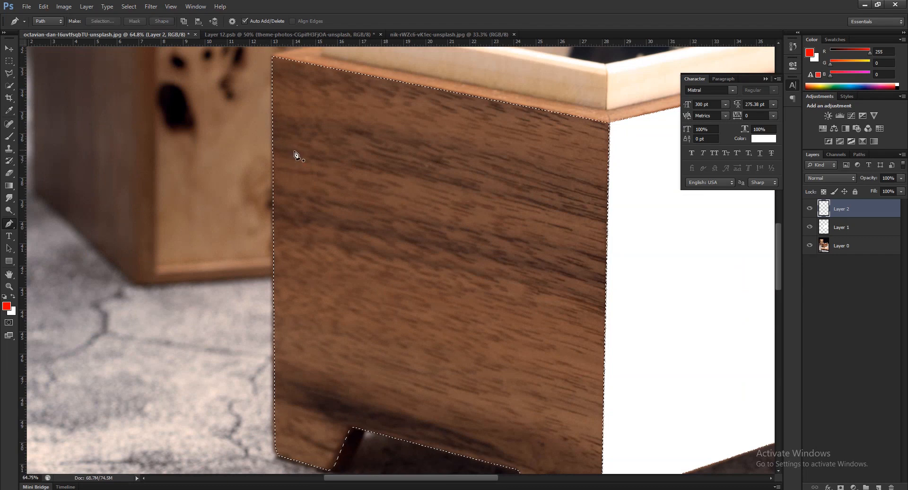
scroll(365, 239, down, 3)
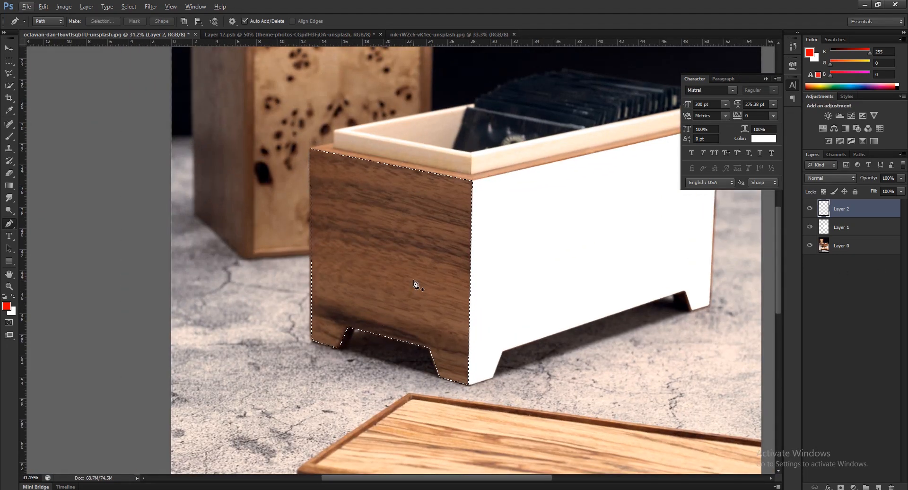
Apply a feather to the left face's selection.
key(m)
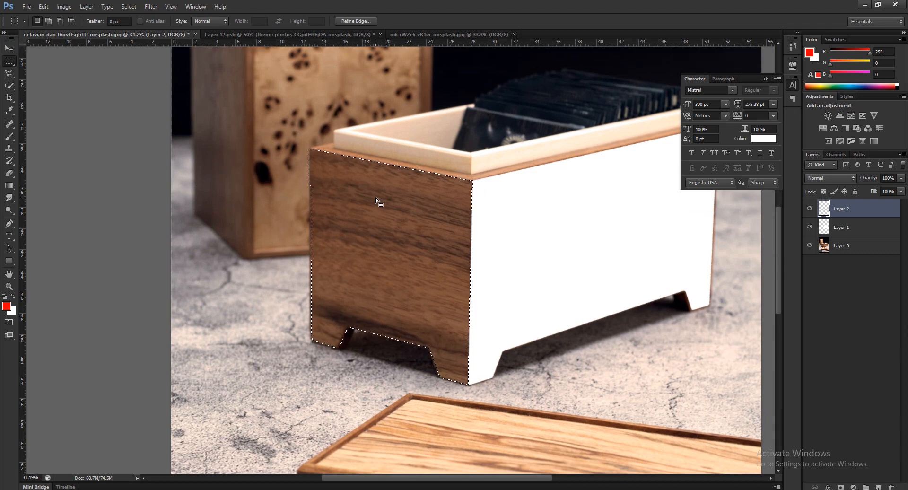
right_click(375, 198)
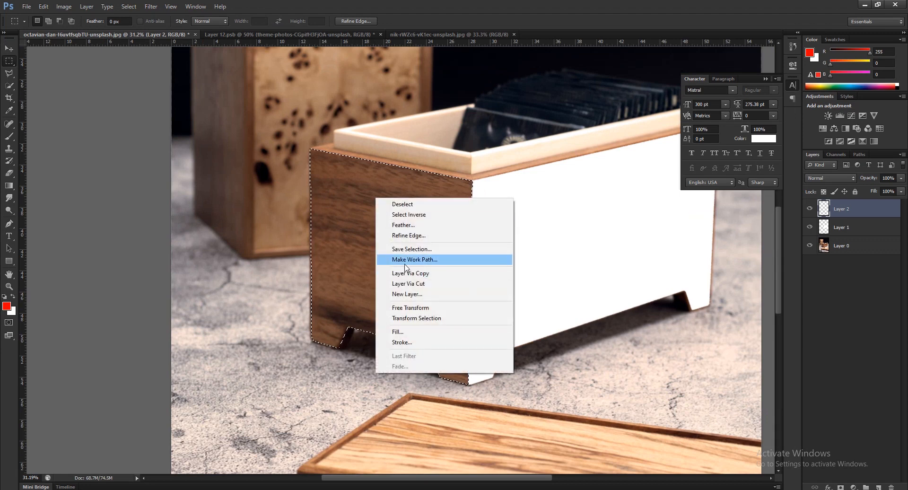
click(423, 226)
key(Return)
Fill the selected left face with white on Layer 2 and deselect.
right_click(425, 232)
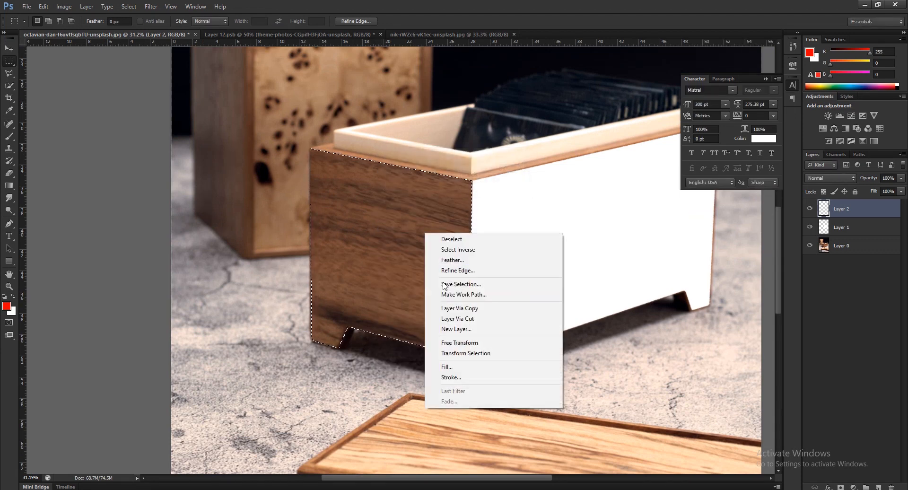
click(461, 366)
key(Return)
right_click(393, 222)
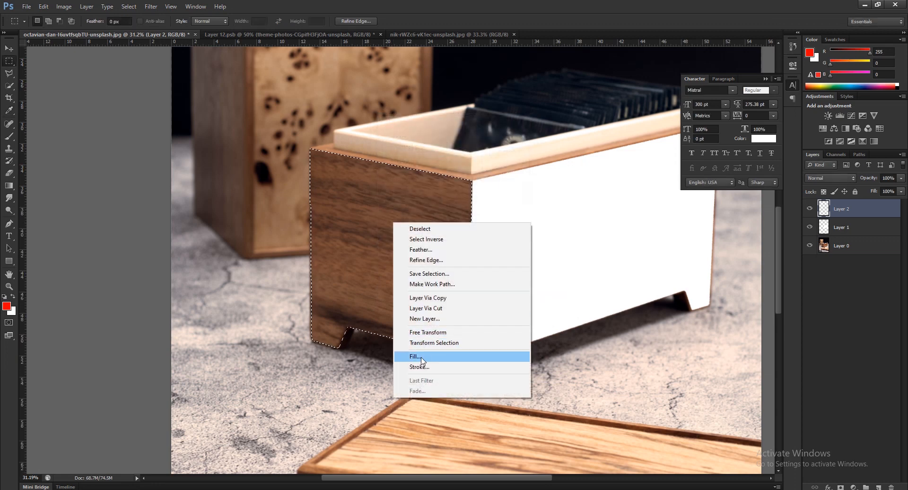
click(417, 356)
click(501, 149)
scroll(296, 185, down, 6)
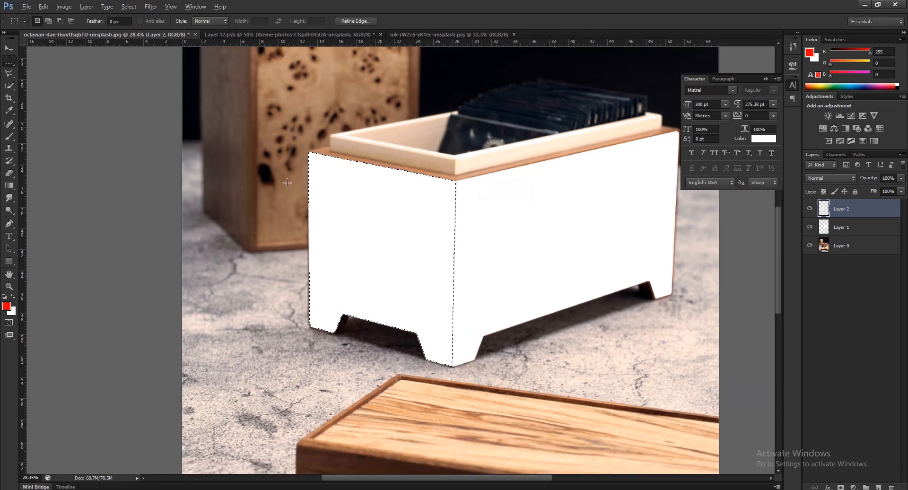
scroll(492, 213, up, 1)
key(v)
key(ctrl+d)
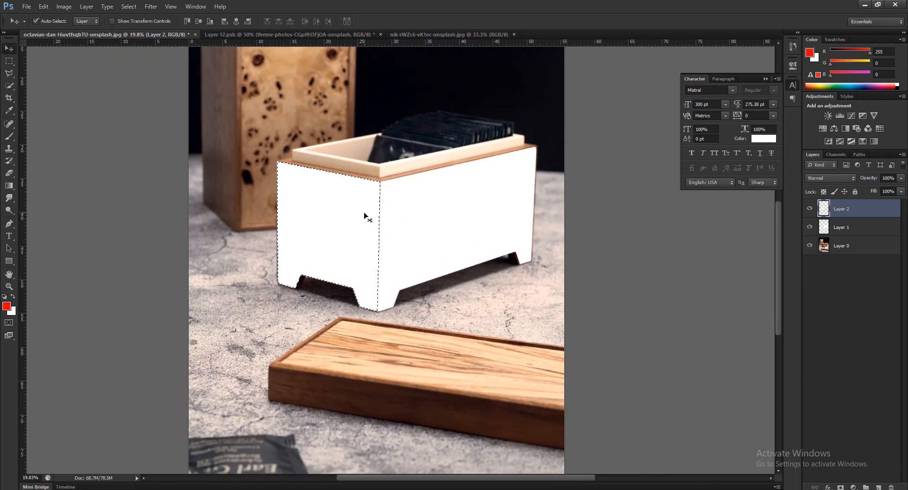
Nudge the left face's white fill toward the right face to close the gap along the box's front corner.
scroll(379, 199, up, 14)
key(alt)
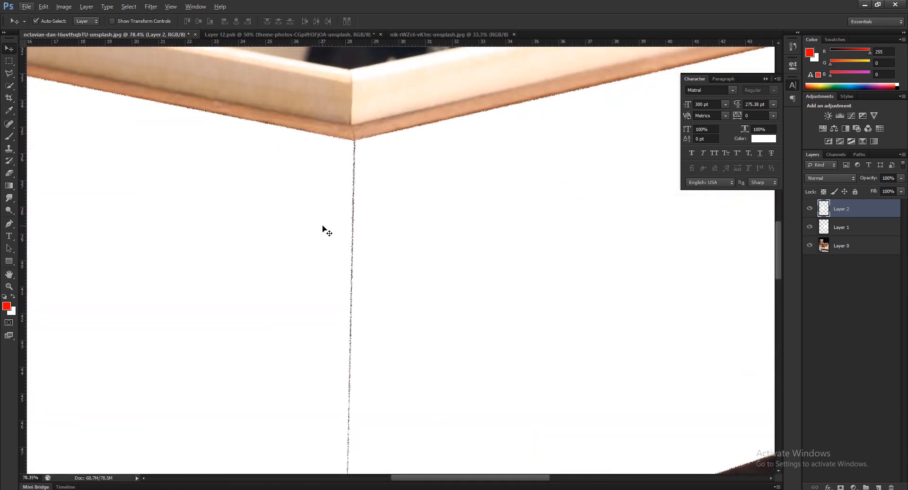
key(Right)
key(Right)
key(Escape)
key(Right)
key(Right)
key(Right)
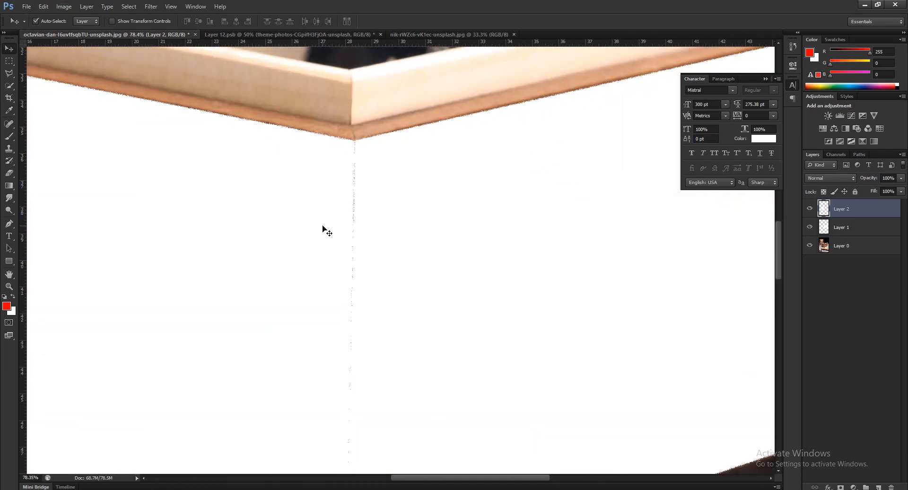
scroll(414, 195, down, 9)
scroll(182, 197, up, 2)
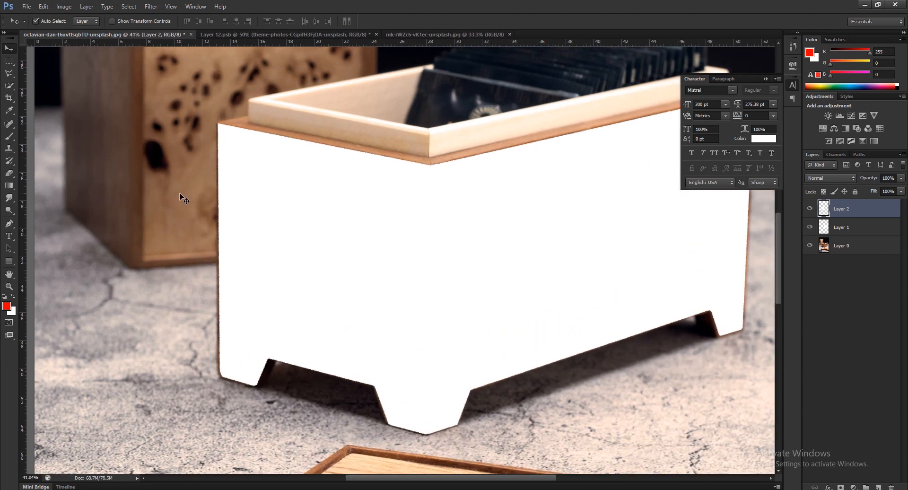
Nudge the left face's fill back to the box's outer edge and stretch its inner side toward the front corner with Free Transform.
key(Left)
key(Left)
key(Left)
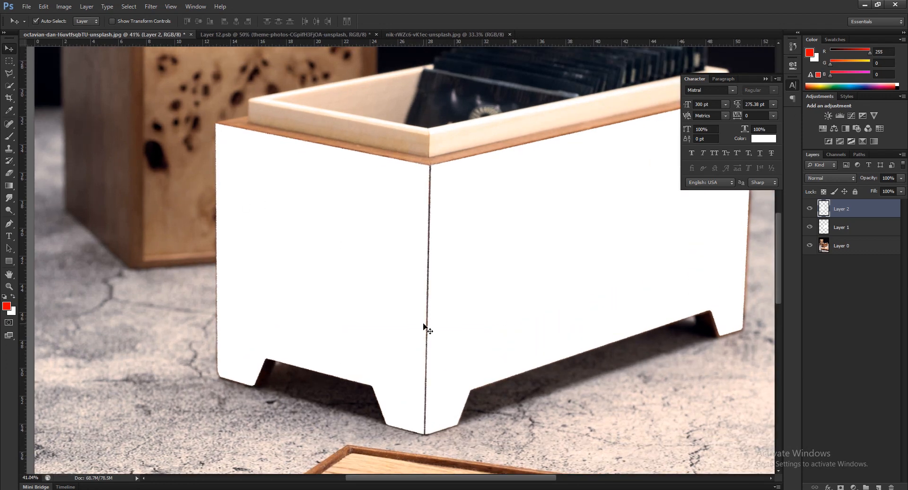
key(ctrl+t)
drag(431, 279, 432, 278)
key(Return)
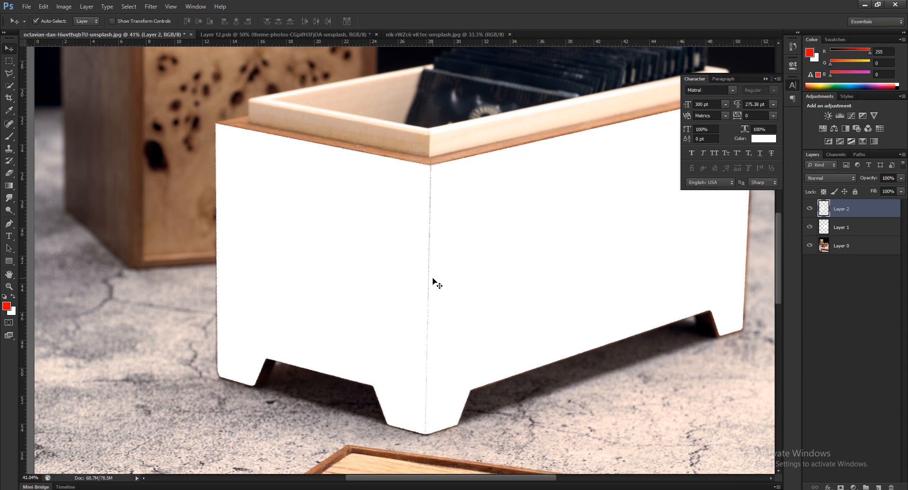
Convert Layer 2 and Layer 1 into separate smart objects.
scroll(344, 284, down, 3)
scroll(344, 284, down, 1)
right_click(844, 210)
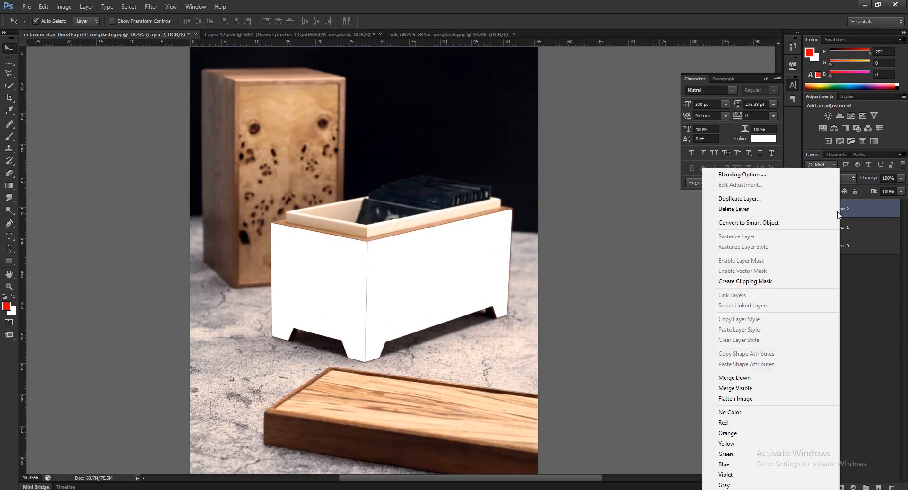
click(761, 225)
right_click(864, 231)
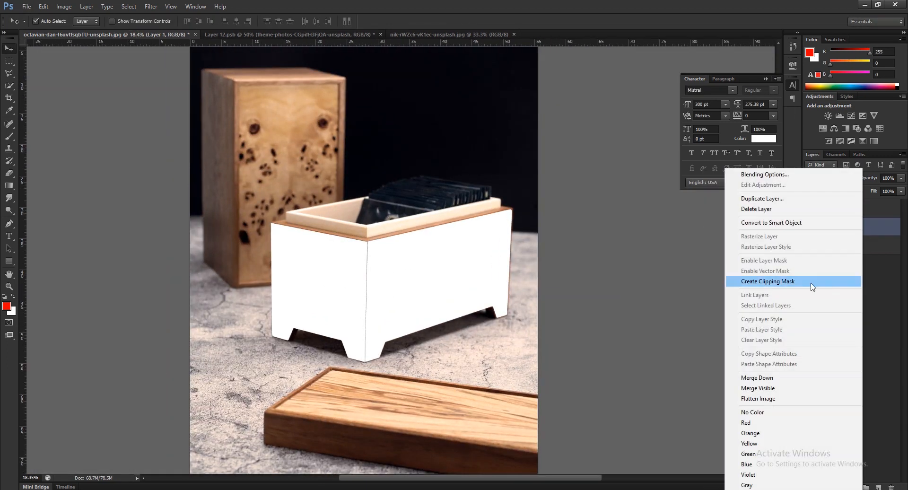
click(795, 225)
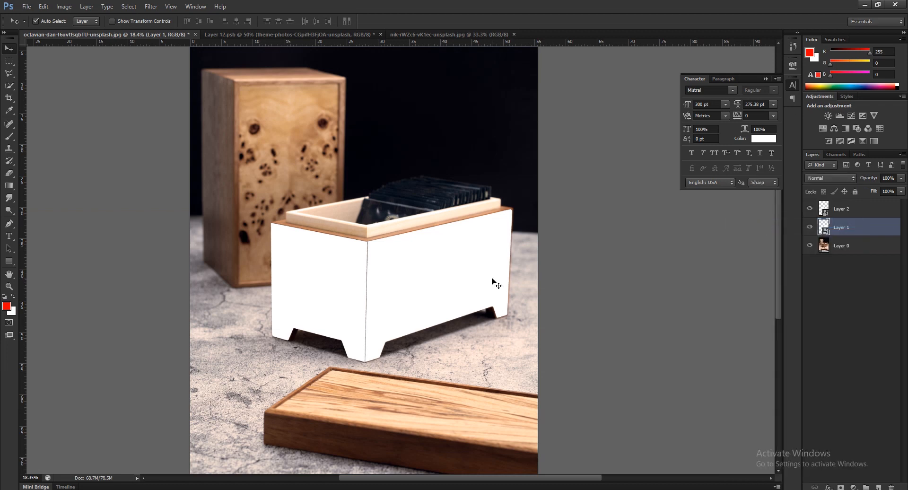
Open Layer 2's smart object contents and convert the letter-board photo's locked background into a regular layer.
double_click(841, 209)
double_click(822, 208)
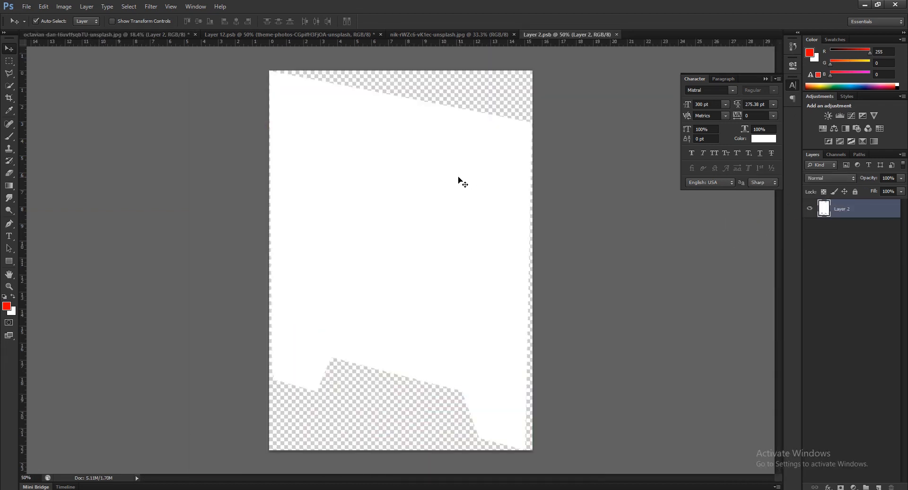
click(457, 36)
drag(395, 206, 442, 141)
click(890, 208)
key(Return)
double_click(864, 208)
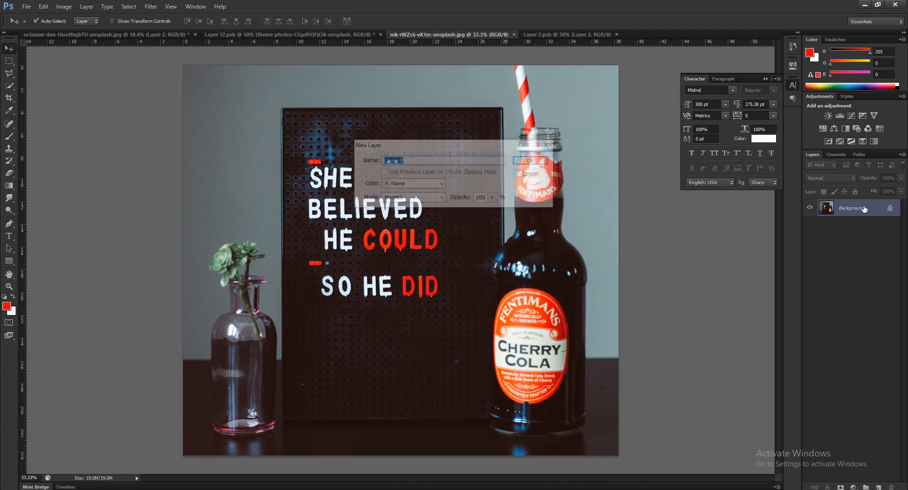
key(Return)
Copy the letter-board photo into Layer 2's document, scale it to about 58% and rotate it about 10° over the face.
drag(538, 205, 436, 241)
key(ctrl+t)
key(ctrl+0)
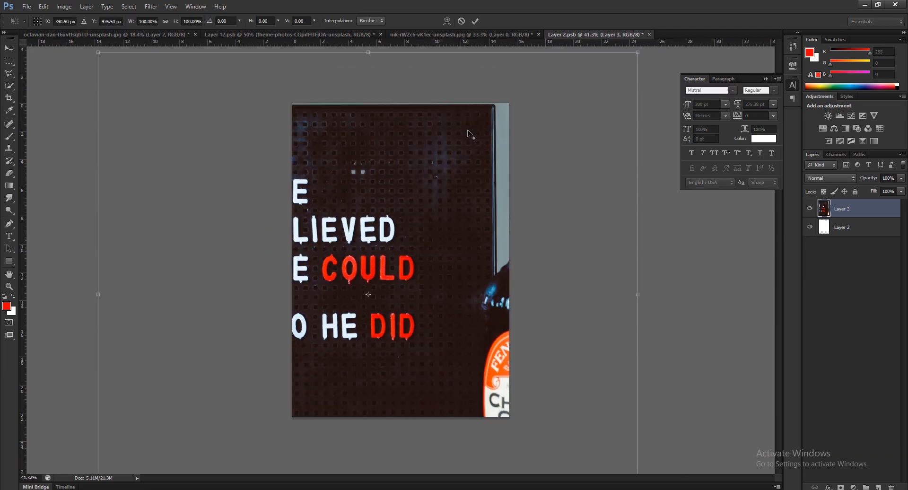
drag(566, 115, 488, 186)
drag(400, 234, 420, 204)
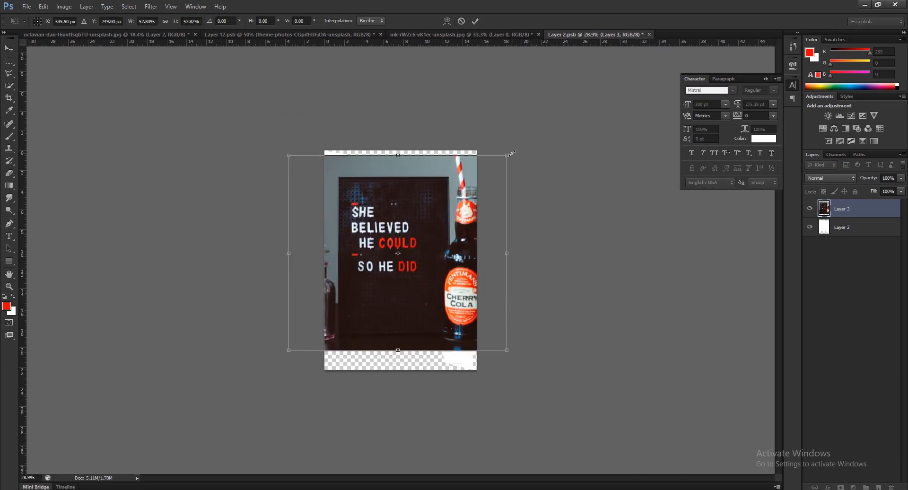
drag(512, 151, 524, 175)
drag(410, 197, 405, 192)
key(alt+space)
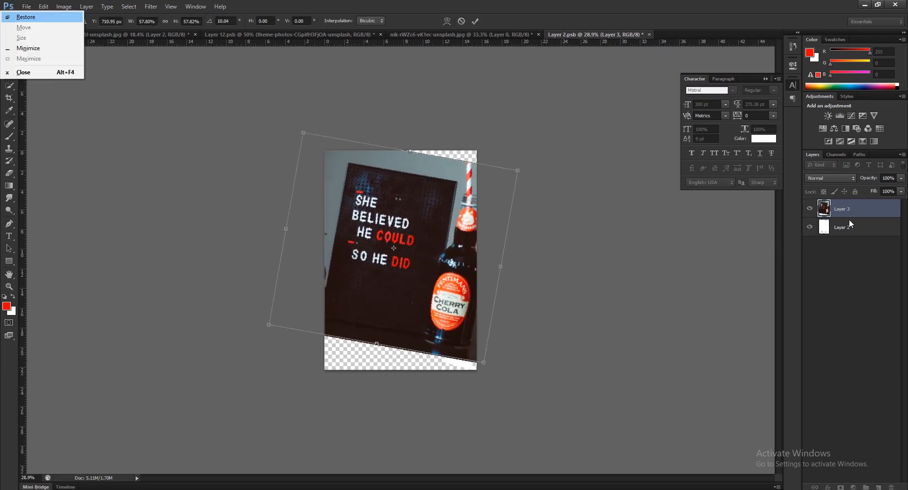
key(Escape)
key(Return)
Clip the letter-board photo to Layer 2, enlarge it to about 183% and center its lettering on the face.
alt+click(847, 219)
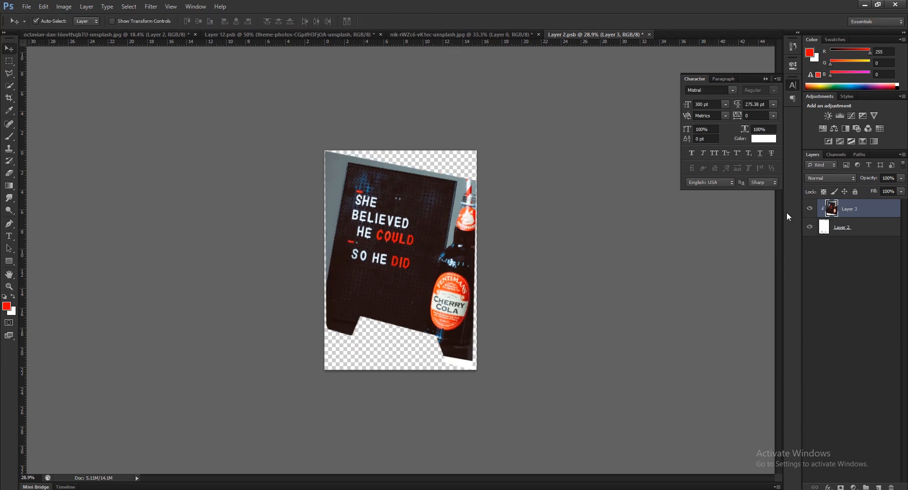
key(ctrl+0)
drag(422, 233, 419, 233)
key(ctrl+t)
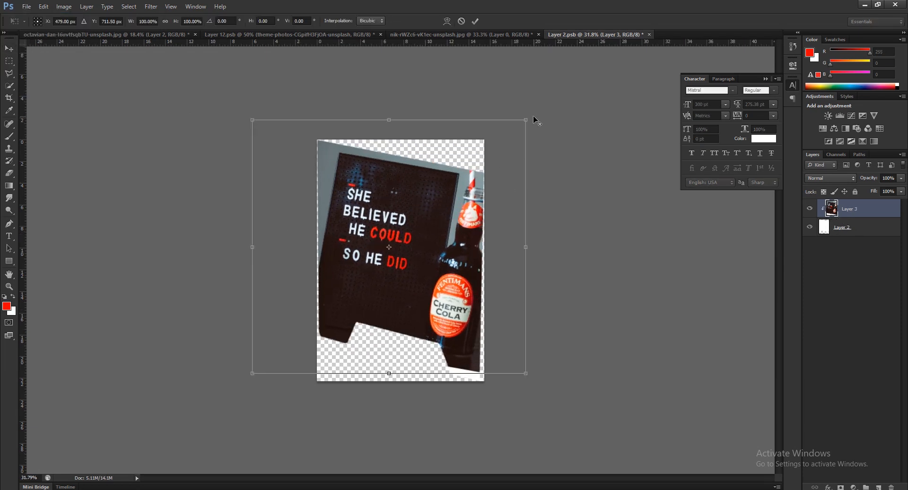
drag(534, 120, 615, 59)
drag(455, 248, 479, 259)
drag(627, 59, 667, 52)
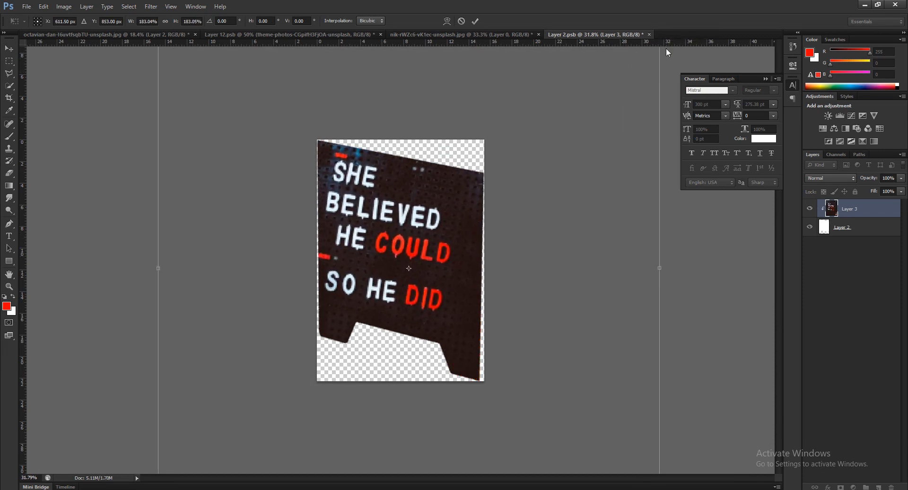
drag(369, 251, 391, 251)
key(Return)
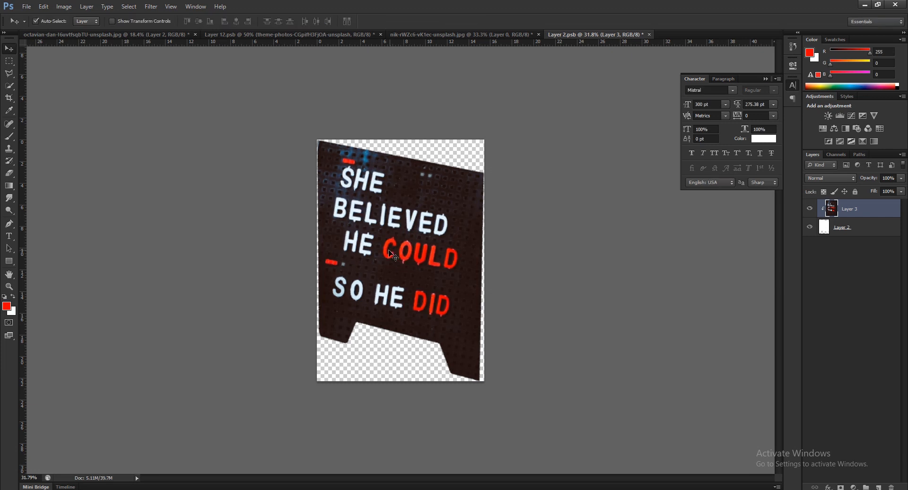
Save and close Layer 2's smart object document and return to the wooden box photo.
key(ctrl+s)
key(ctrl+w)
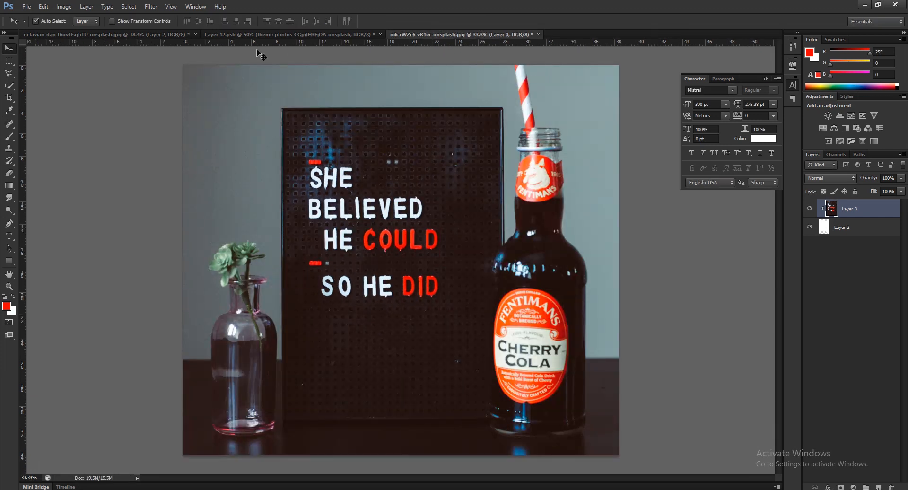
click(148, 33)
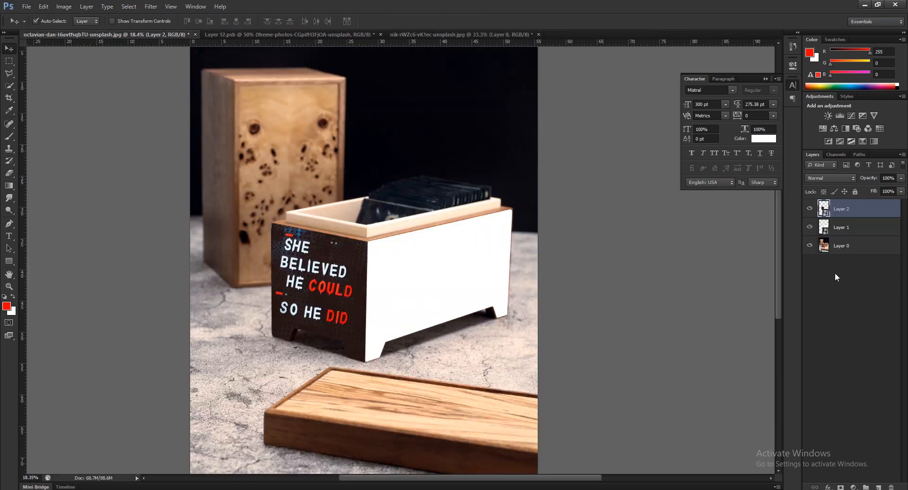
Open Layer 1's smart object contents and copy the laptop desk picture from Layer 12.psb into it.
click(849, 229)
double_click(824, 228)
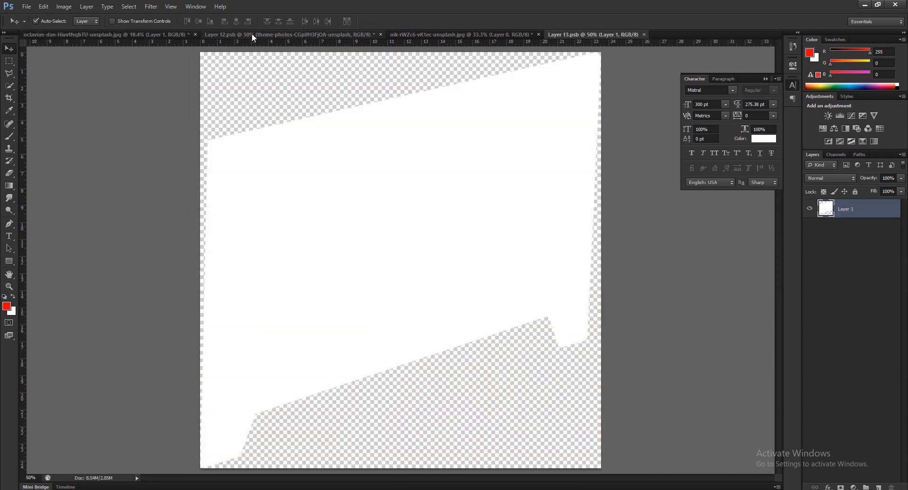
click(251, 34)
click(437, 34)
click(323, 36)
drag(345, 157, 381, 133)
scroll(379, 150, down, 2)
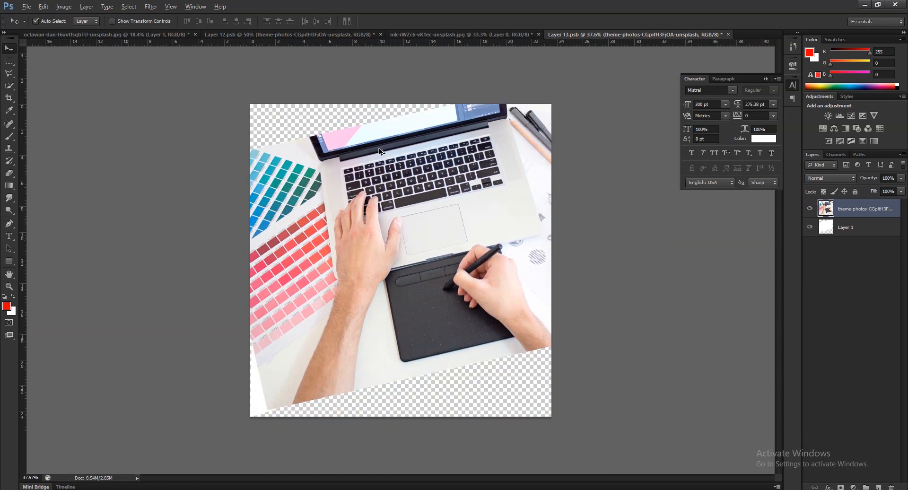
Clip the laptop desk picture to Layer 1 and enlarge it slightly with Free Transform.
alt+click(854, 217)
key(ctrl+t)
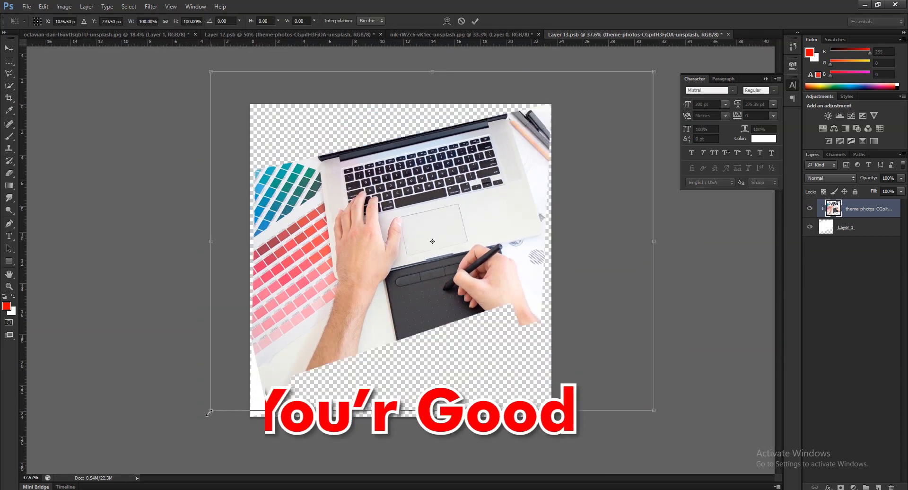
drag(210, 410, 192, 438)
key(Return)
Save and close Layer 1's smart object document and return to the box photo to view both faces.
key(s)
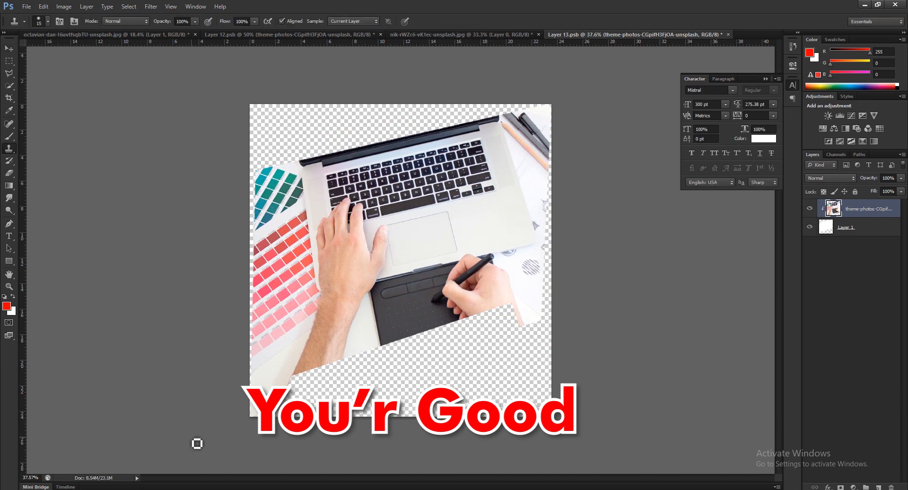
key(ctrl+w)
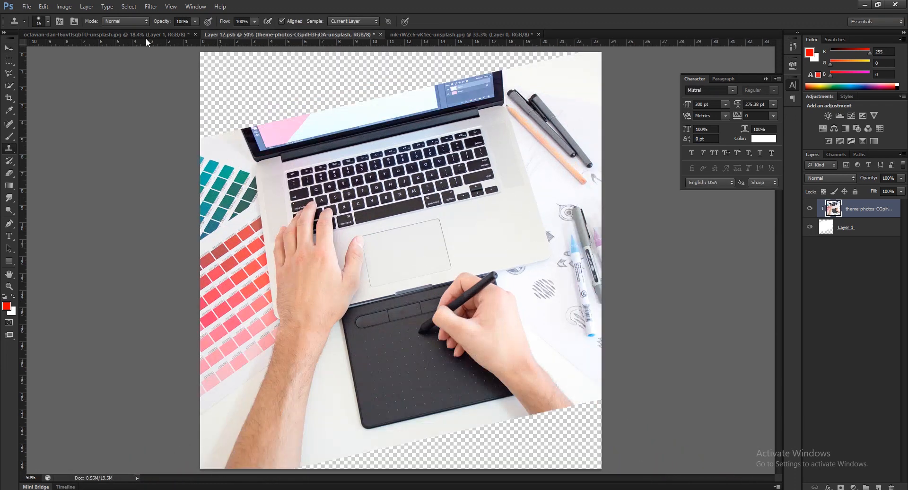
click(146, 37)
scroll(492, 349, up, 2)
scroll(480, 305, down, 4)
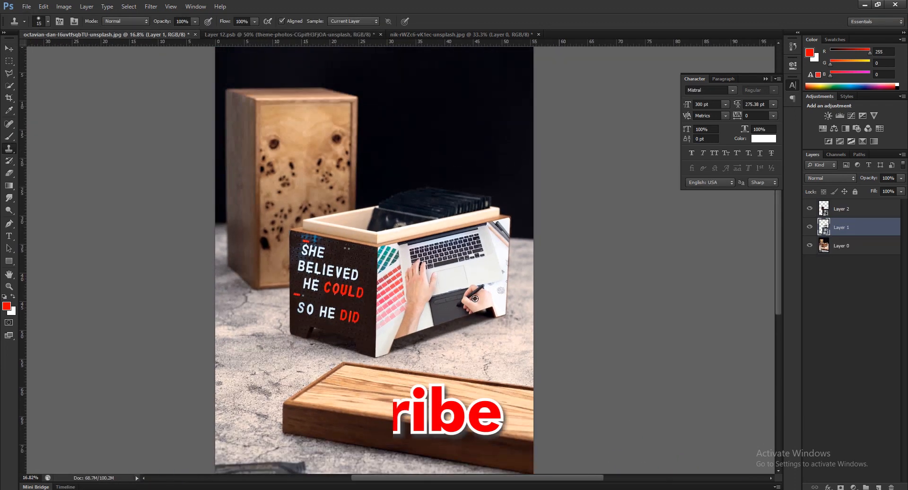